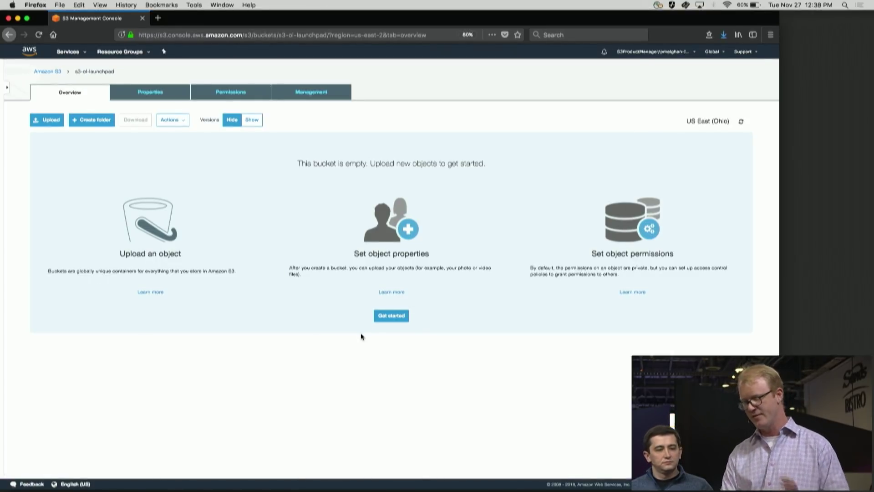
Step: Upload A.PNG, AA.PNG, AAA.PNG, AAAA.PNG and LOCK-1.PNG from the launchpad-demo folder to the bucket, keeping the default permissions and properties
{"action": "left_click", "coordinate": [390, 319]}
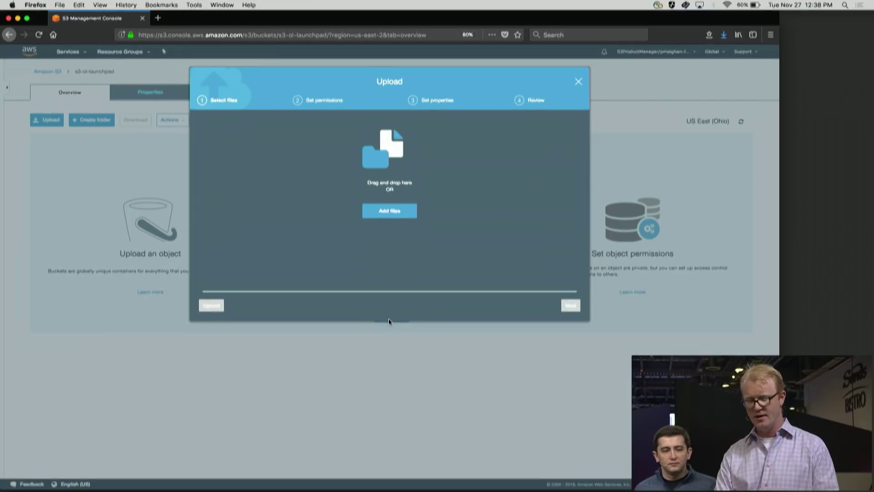
{"action": "left_click", "coordinate": [390, 212]}
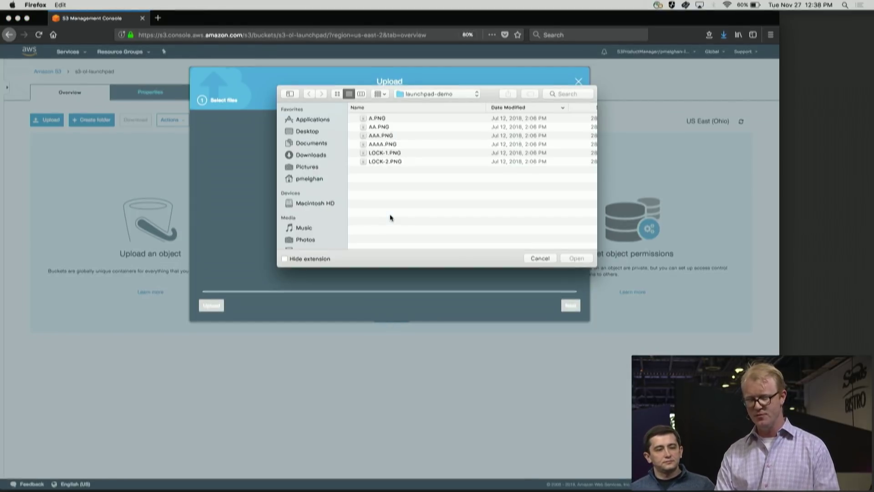
{"action": "left_click", "coordinate": [395, 119]}
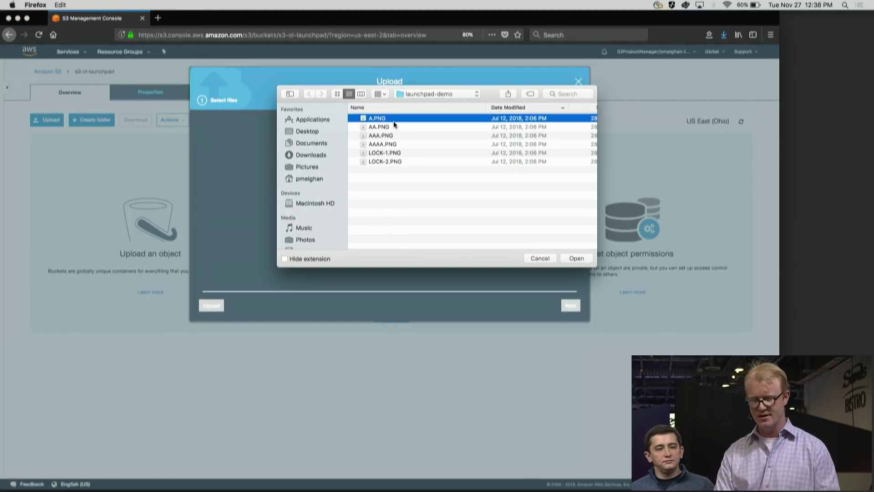
{"action": "left_click", "coordinate": [408, 154], "text": "shift"}
{"action": "left_click", "coordinate": [575, 258]}
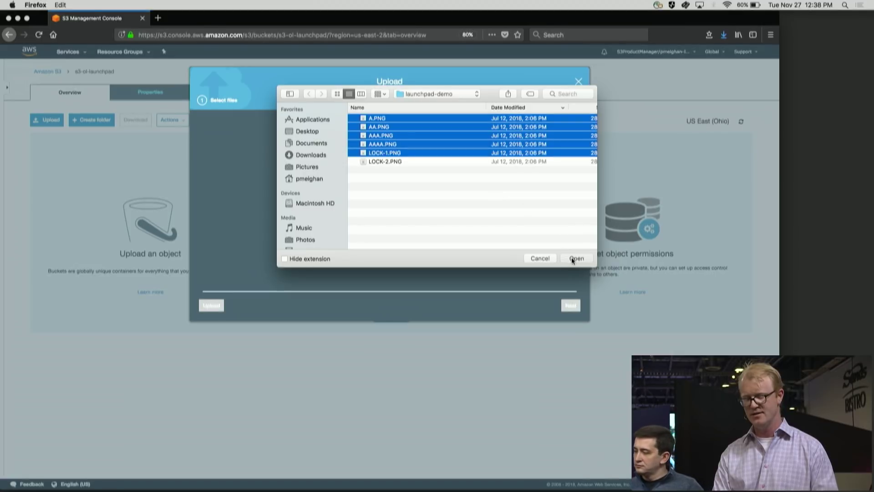
{"action": "left_click", "coordinate": [571, 306]}
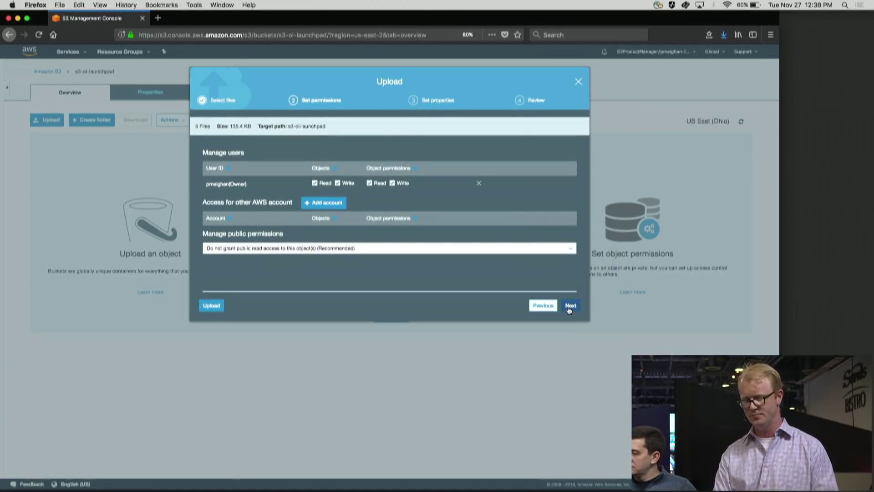
{"action": "left_click", "coordinate": [570, 306]}
{"action": "left_click", "coordinate": [570, 306]}
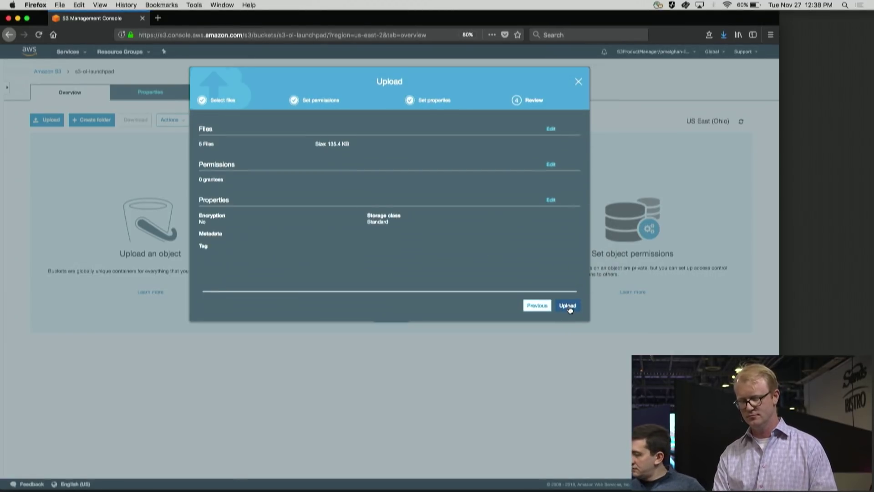
{"action": "left_click", "coordinate": [570, 306]}
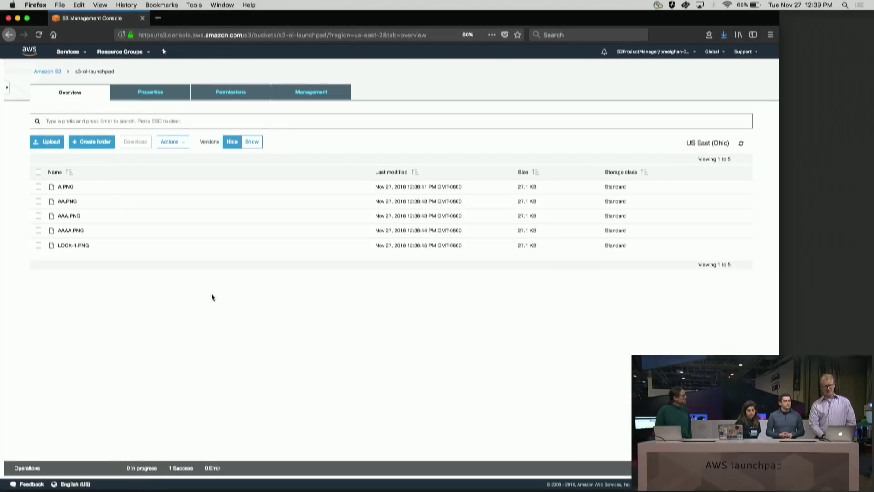
Step: Enable compliance mode object lock on LOCK-1.PNG with a retain until date of 2018-12-28 and confirm it
{"action": "left_click", "coordinate": [80, 248]}
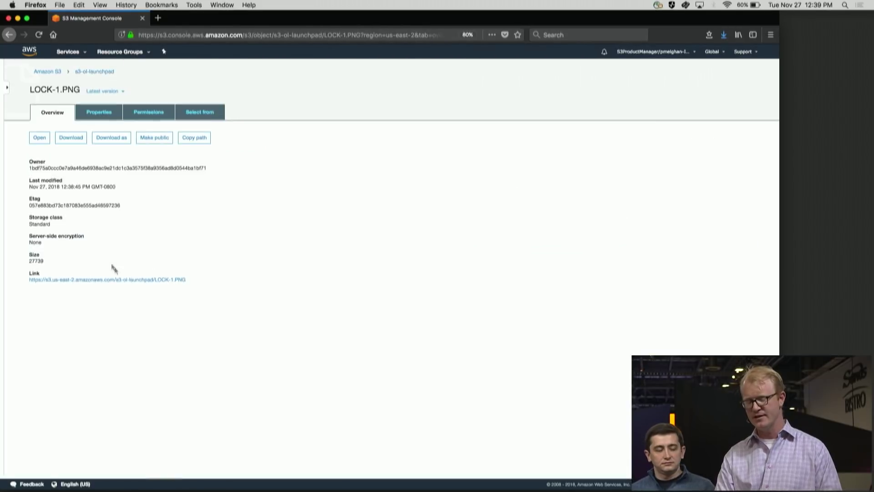
{"action": "left_click", "coordinate": [110, 115]}
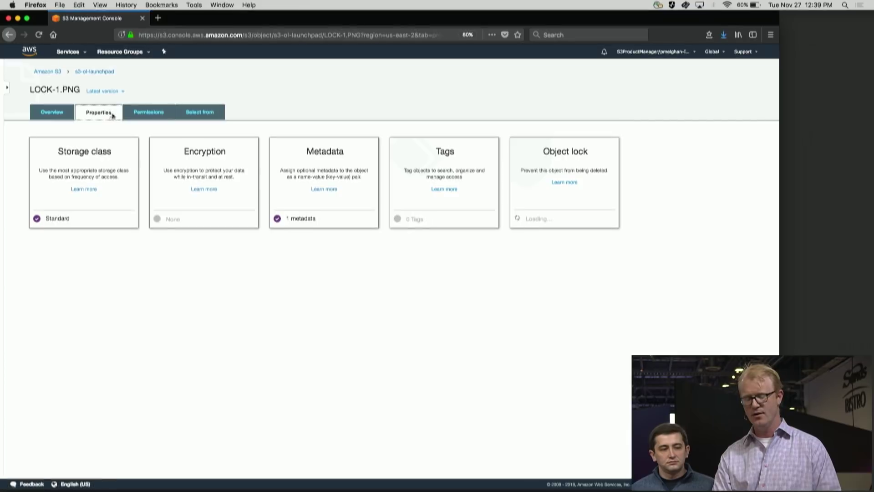
{"action": "left_click", "coordinate": [556, 203]}
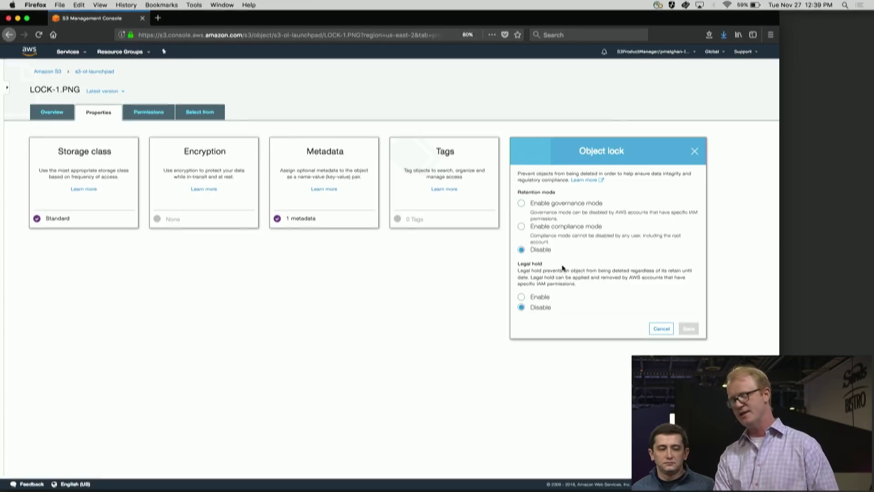
{"action": "left_click", "coordinate": [521, 228]}
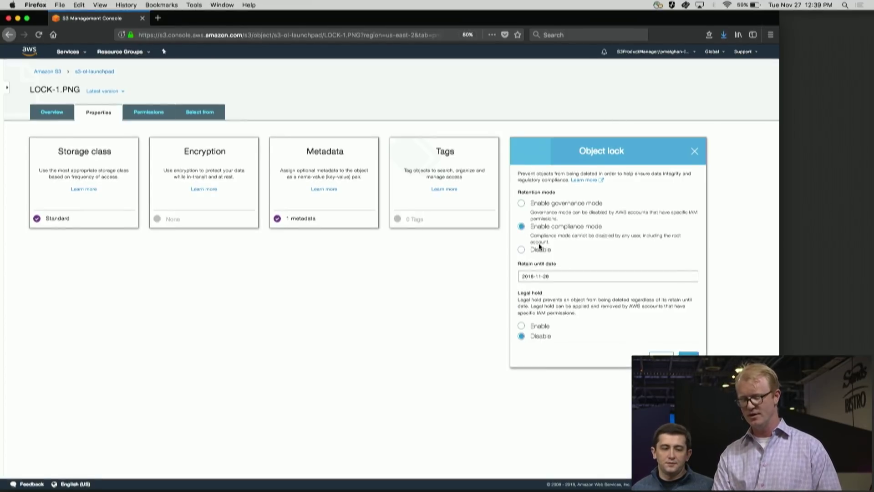
{"action": "left_click", "coordinate": [554, 277]}
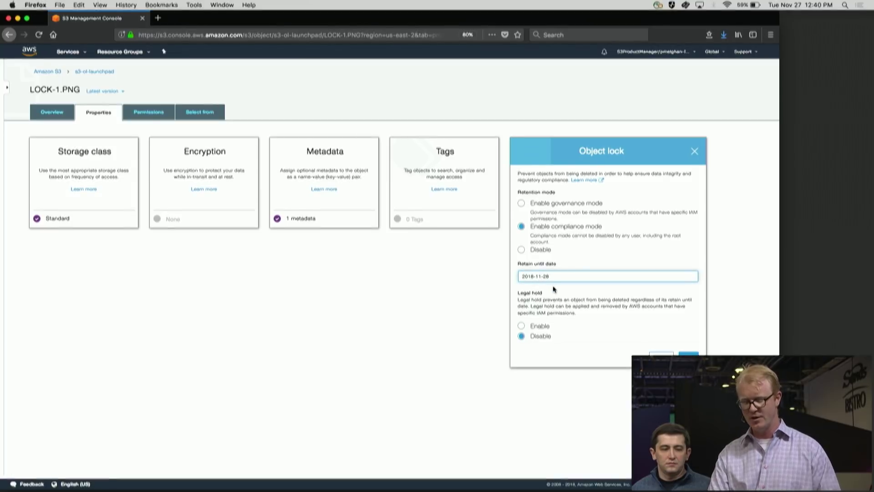
{"action": "key", "text": "BackSpace"}
{"action": "type", "text": "2"}
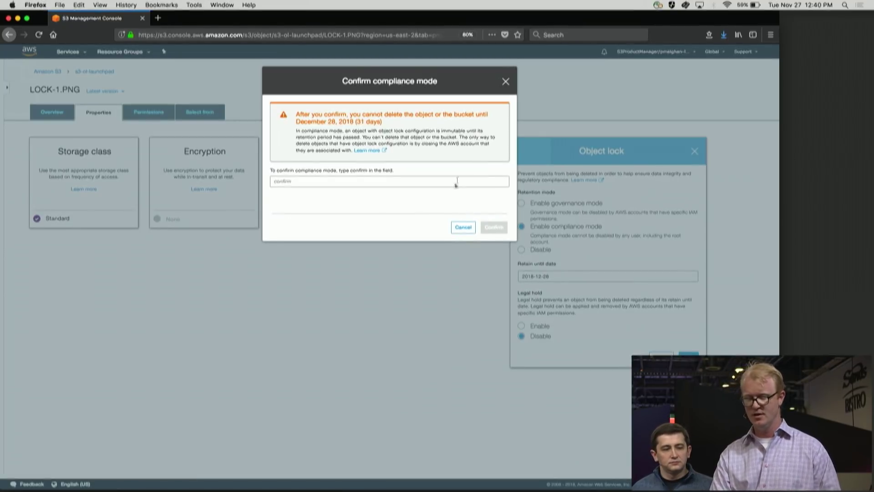
{"action": "left_click", "coordinate": [457, 181]}
{"action": "type", "text": "confirm"}
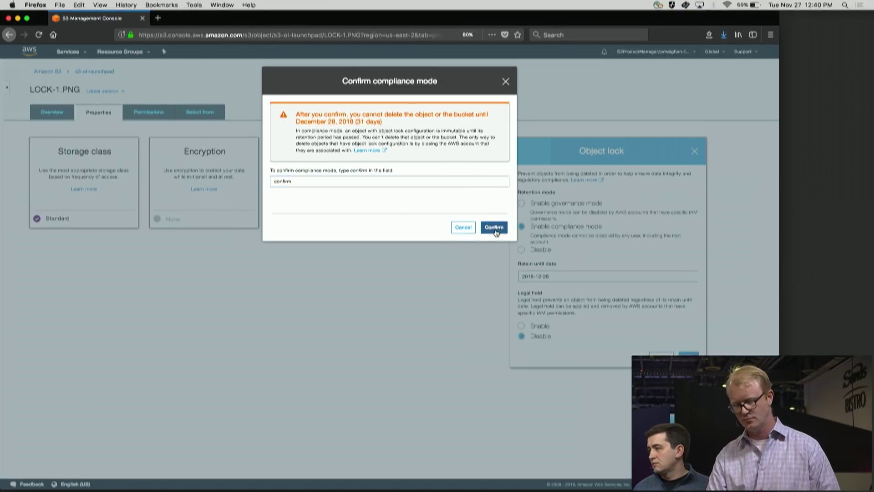
{"action": "left_click", "coordinate": [494, 226]}
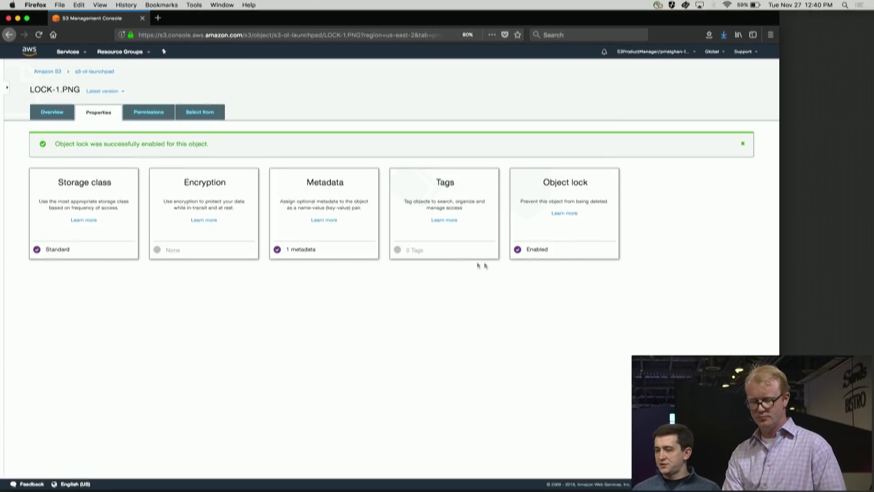
Step: Return to the s3-ol-launchpad bucket, show object versions, and try to permanently delete all listed versions
{"action": "left_click", "coordinate": [59, 113]}
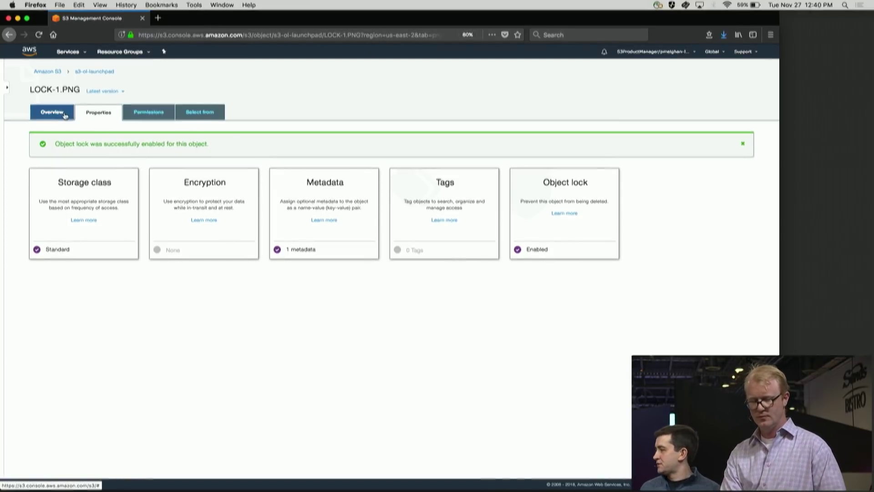
{"action": "left_click", "coordinate": [95, 72]}
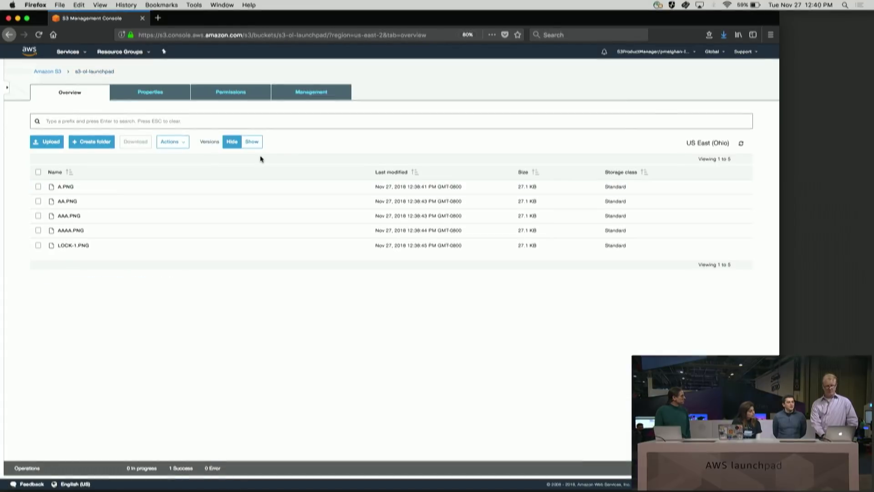
{"action": "left_click", "coordinate": [251, 142]}
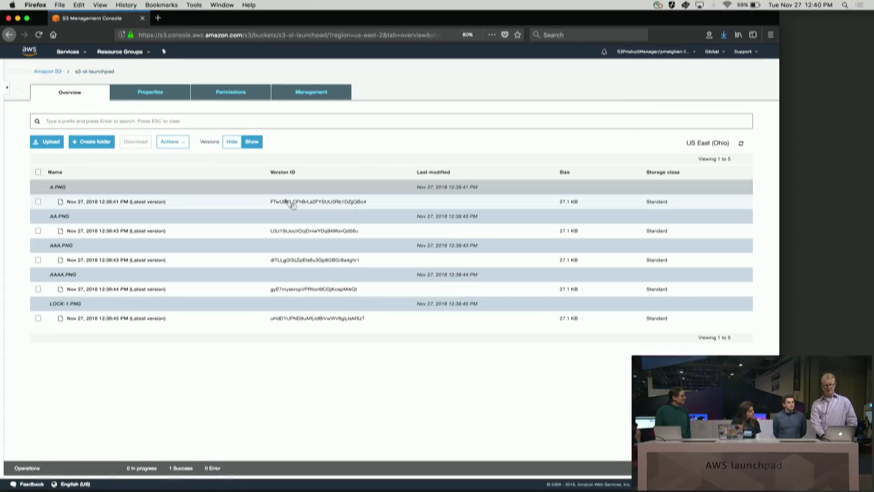
{"action": "left_click", "coordinate": [37, 172]}
{"action": "left_click", "coordinate": [184, 145]}
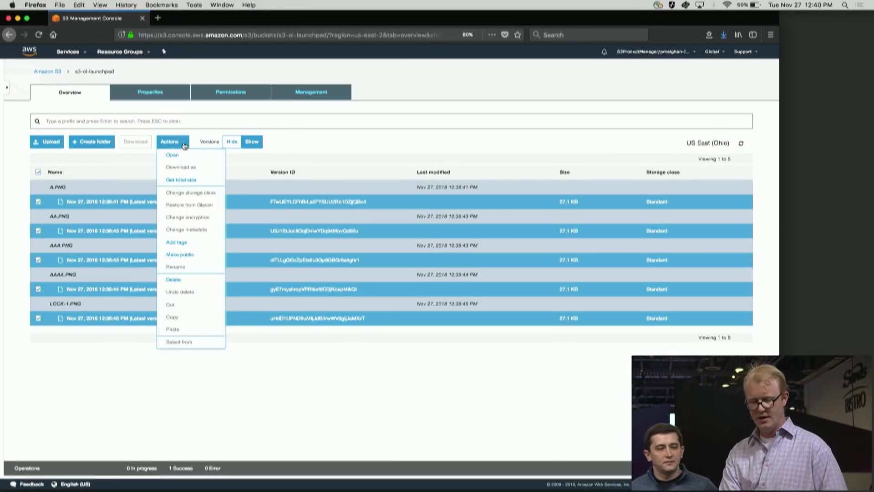
{"action": "left_click", "coordinate": [185, 281]}
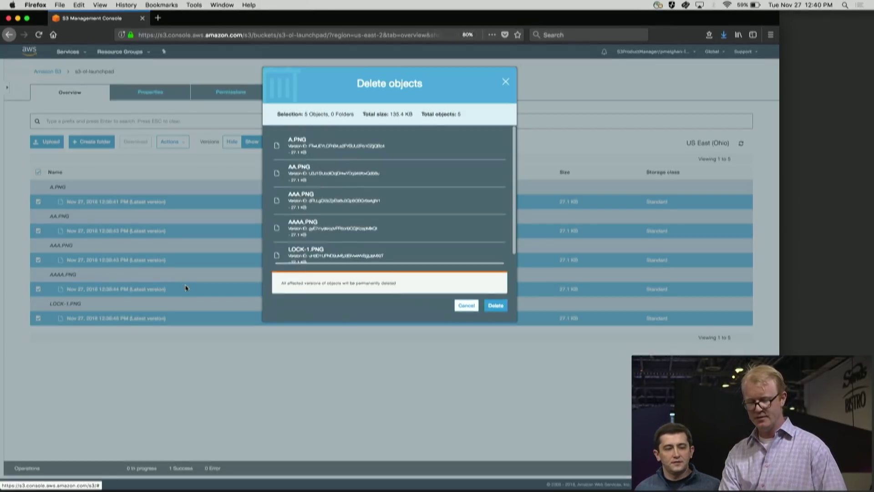
{"action": "left_click", "coordinate": [500, 306]}
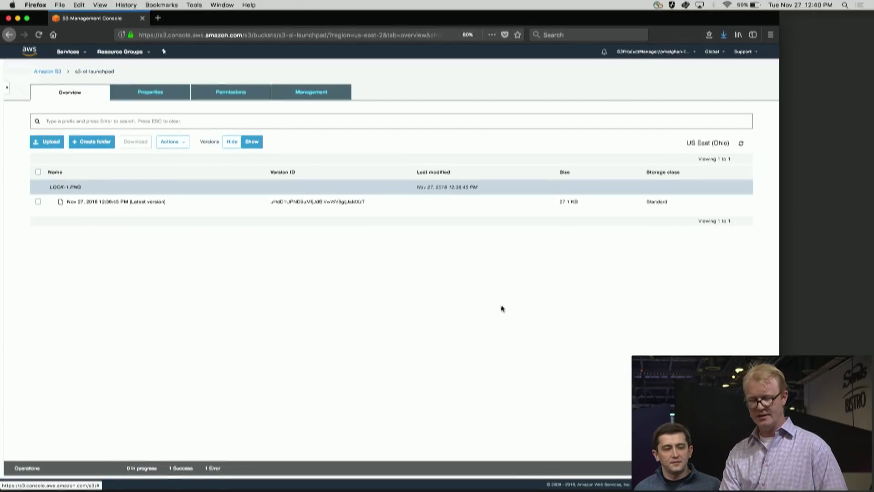
Step: Examine the object lock settings of the latest LOCK-1.PNG version
{"action": "left_click", "coordinate": [97, 201]}
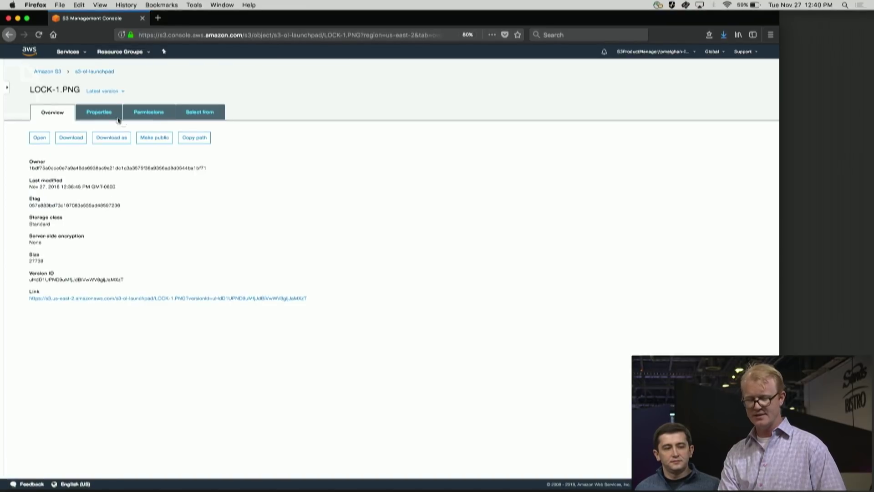
{"action": "left_click", "coordinate": [99, 112]}
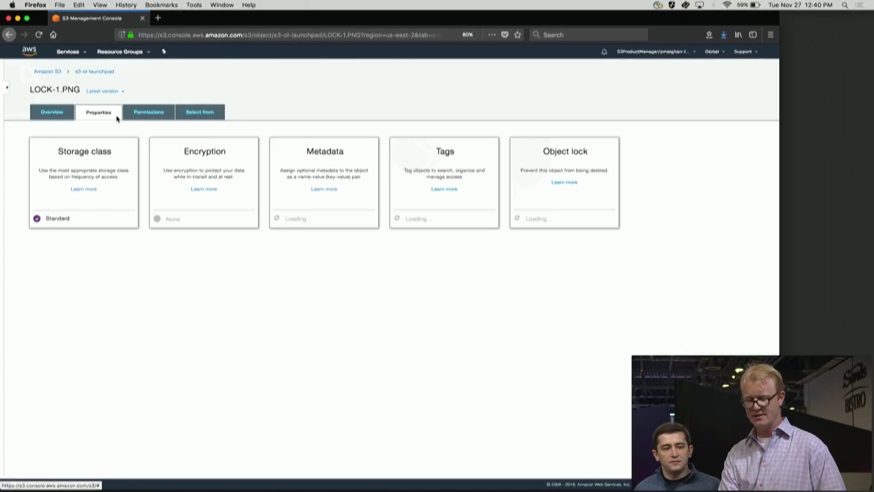
{"action": "left_click", "coordinate": [534, 195]}
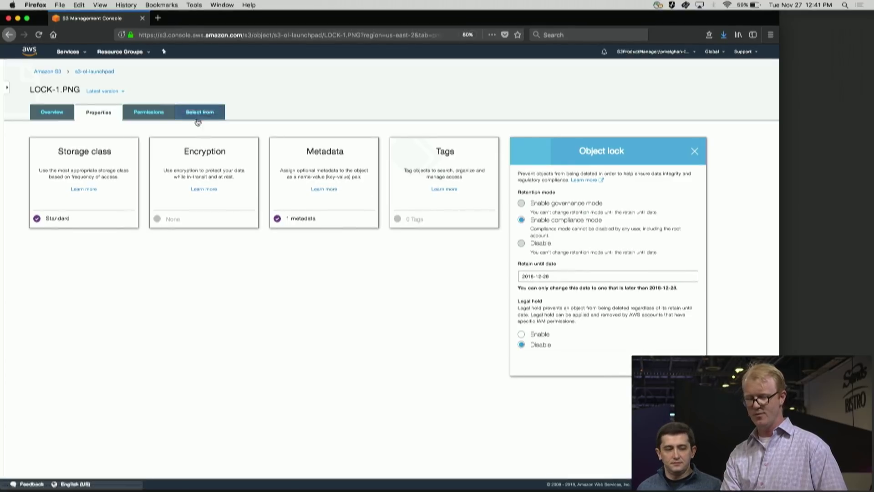
Step: Choose governance mode with a 7-day retention period for the bucket's automatic object lock, request saving, and dismiss the confirmation
{"action": "left_click", "coordinate": [94, 71]}
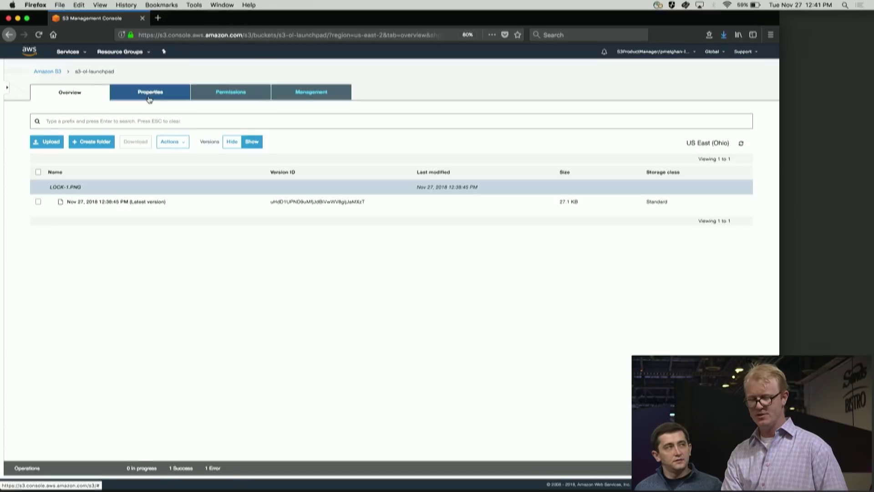
{"action": "left_click", "coordinate": [150, 97]}
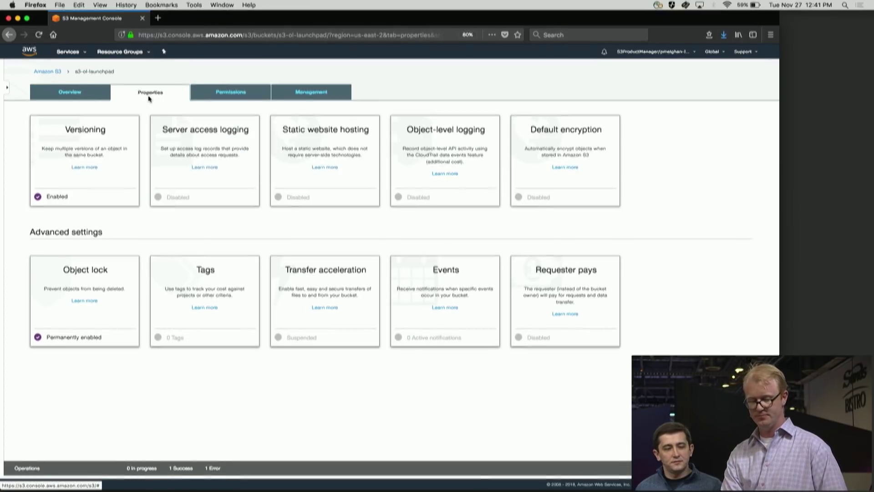
{"action": "left_click", "coordinate": [90, 272]}
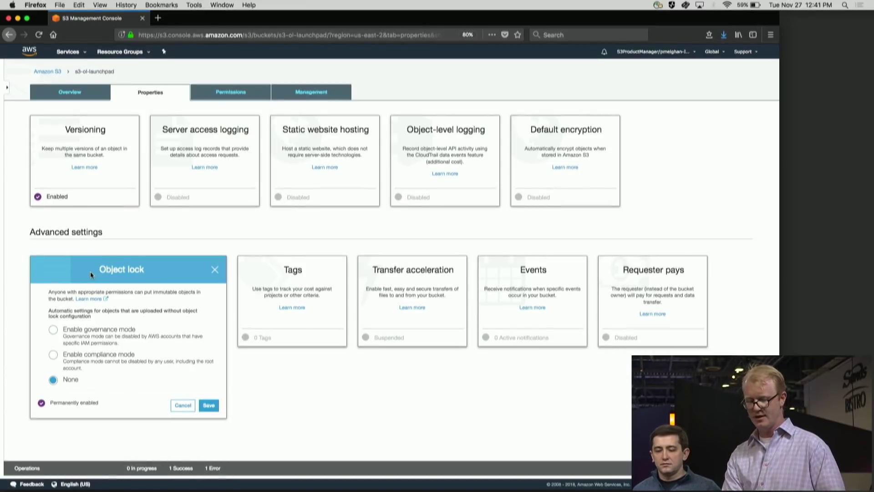
{"action": "left_click", "coordinate": [54, 330]}
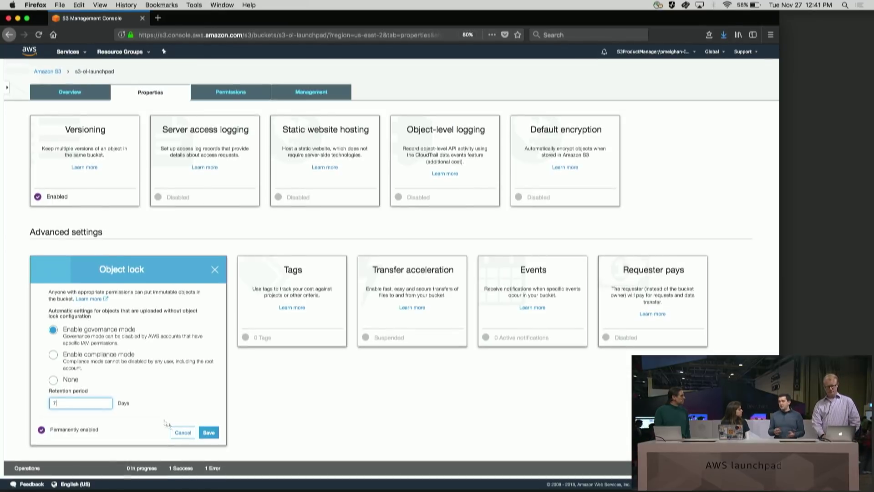
{"action": "left_click", "coordinate": [207, 434]}
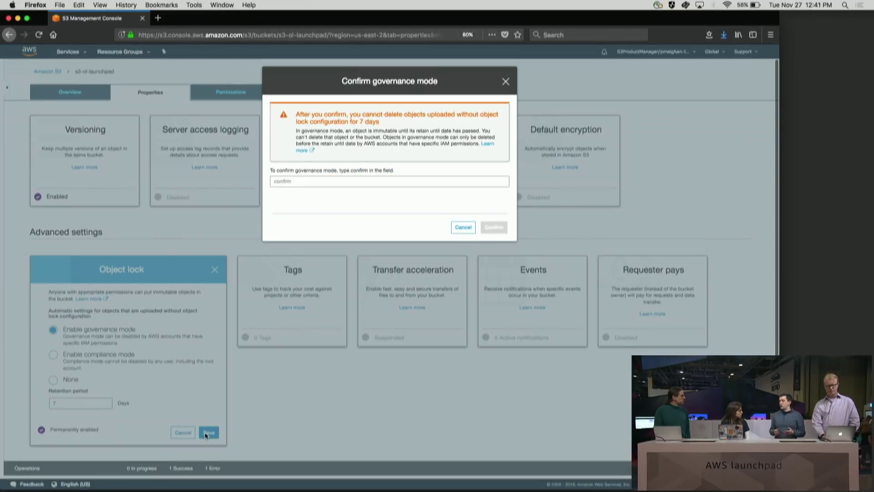
{"action": "left_click", "coordinate": [352, 184]}
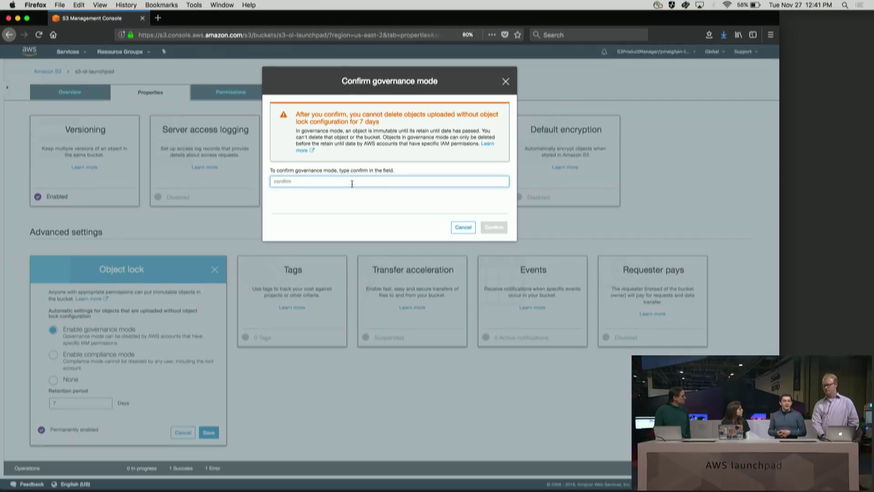
{"action": "left_click", "coordinate": [505, 81]}
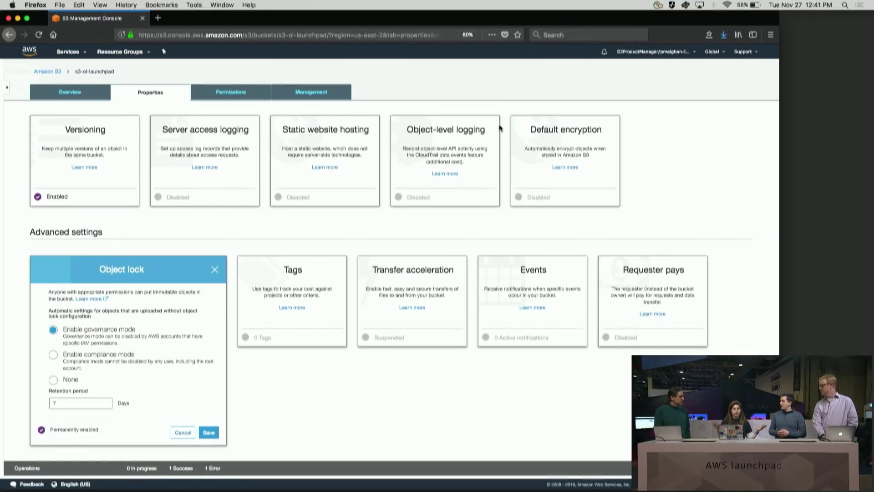